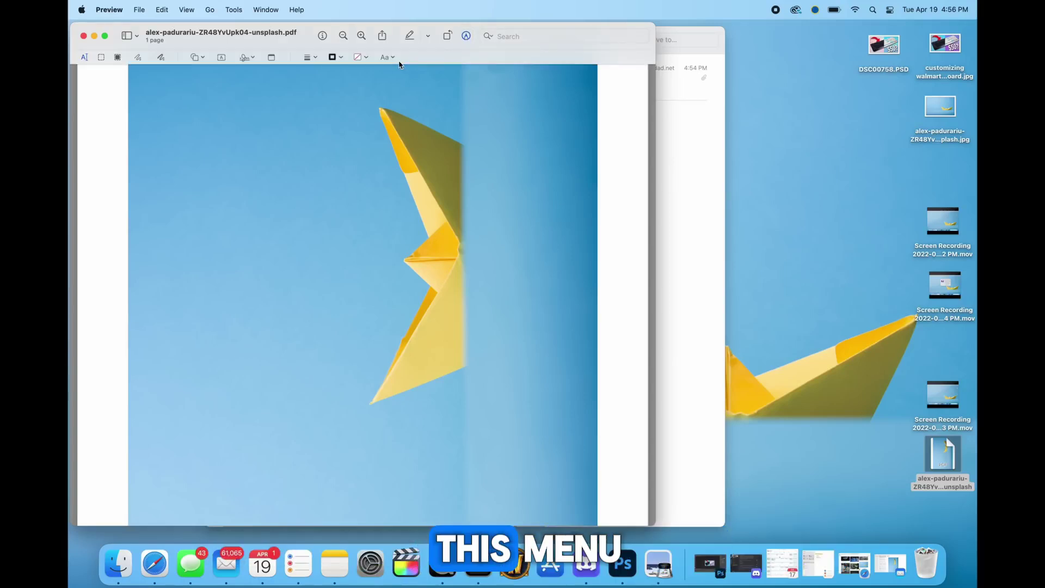
- Start a trackpad-drawn signature for the PDF from Preview's Sign button
click(245, 60)
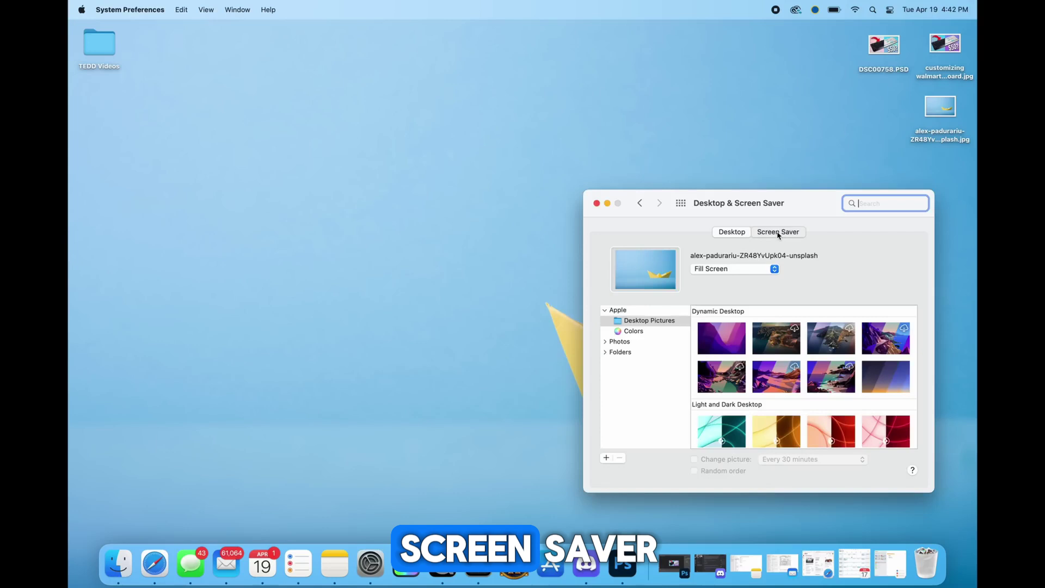
- Show the Screen Saver tab with Monterey selected and move the window up-left
click(778, 231)
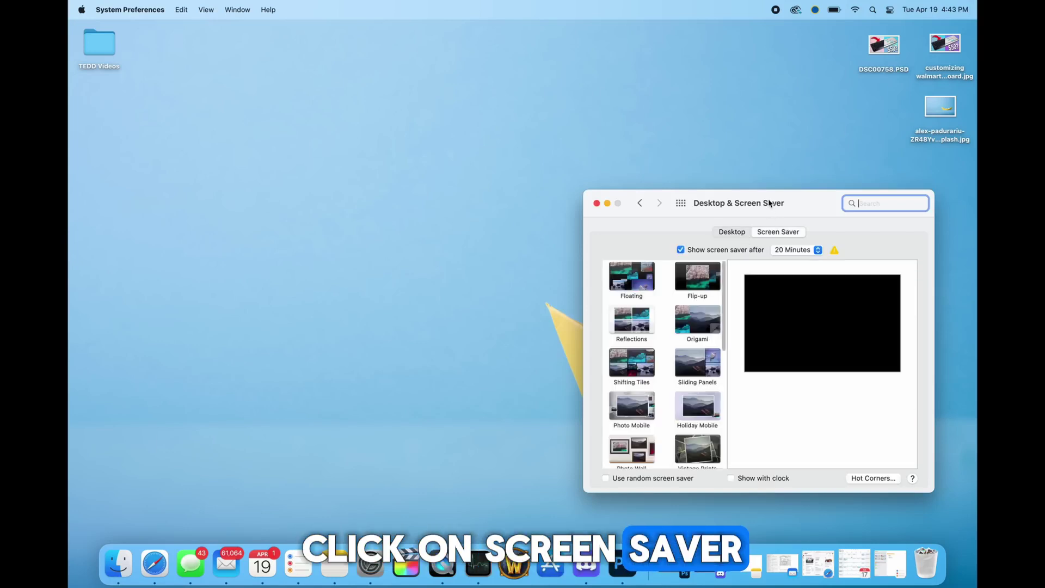
drag(770, 204, 637, 141)
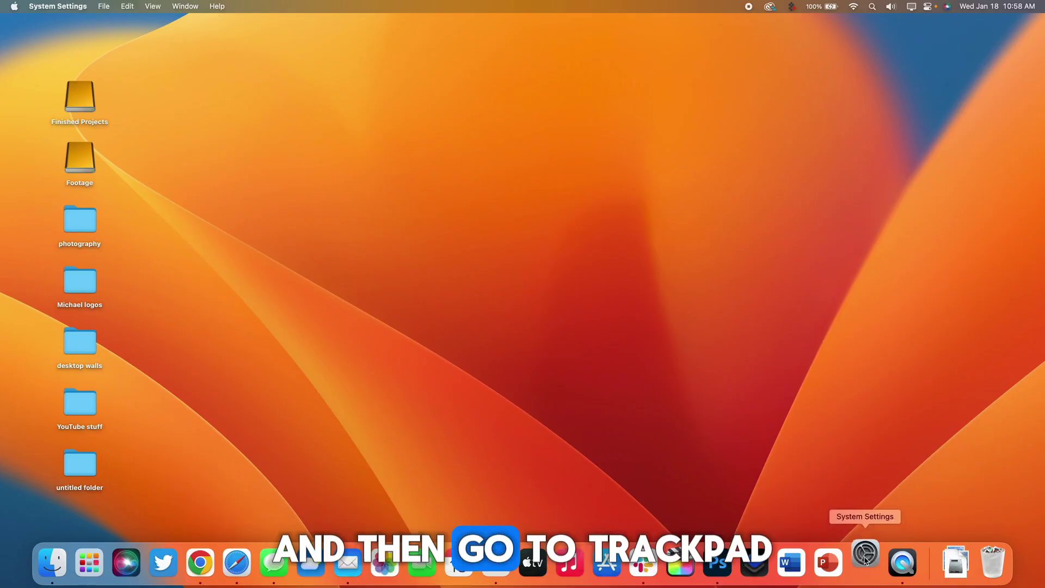
- Open System Settings' Trackpad pane to confirm Tap to click is enabled
click(866, 559)
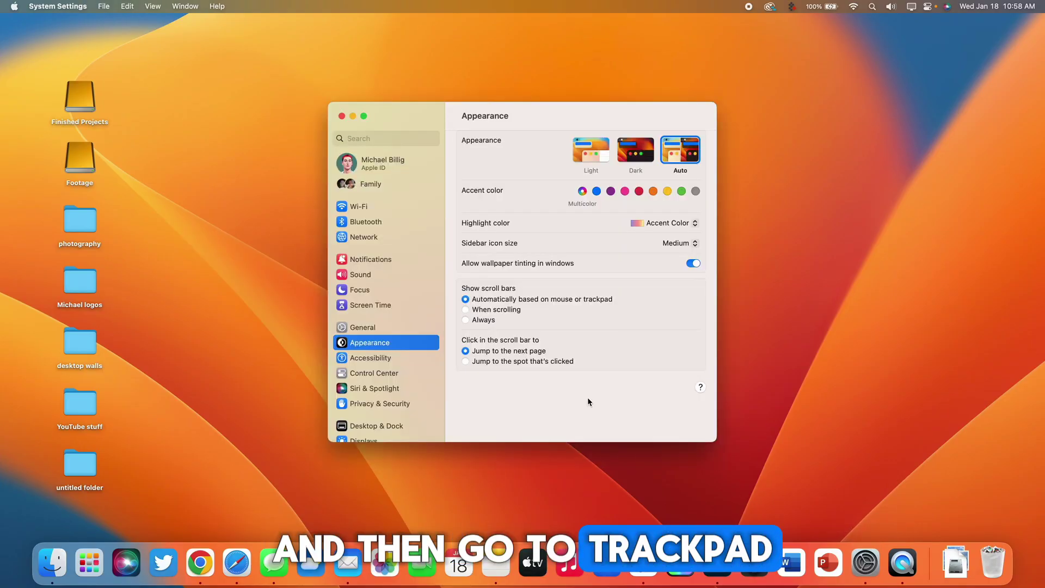
scroll(437, 389, down, 5)
click(375, 412)
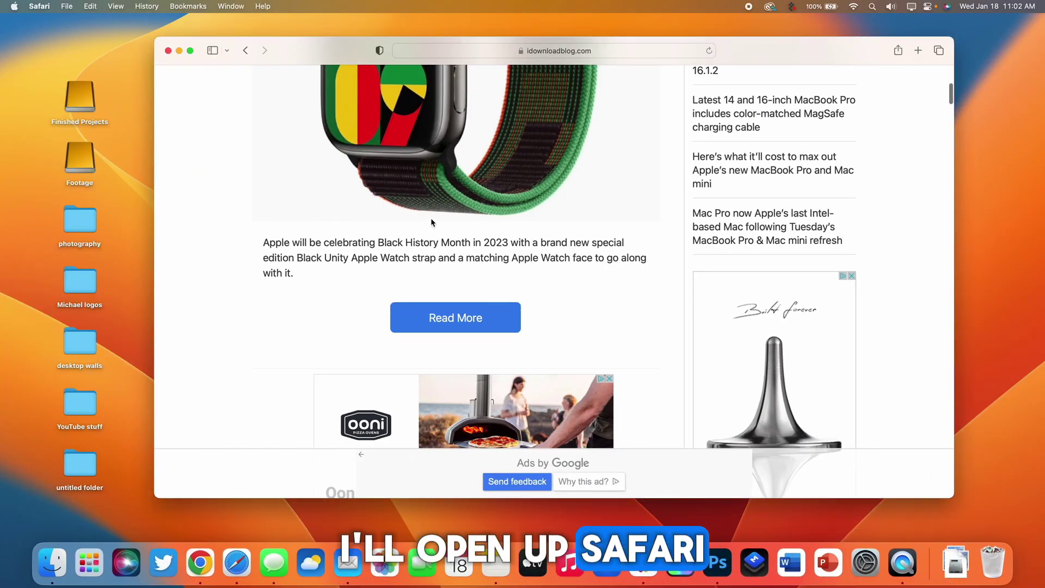
scroll(320, 242, up, 1)
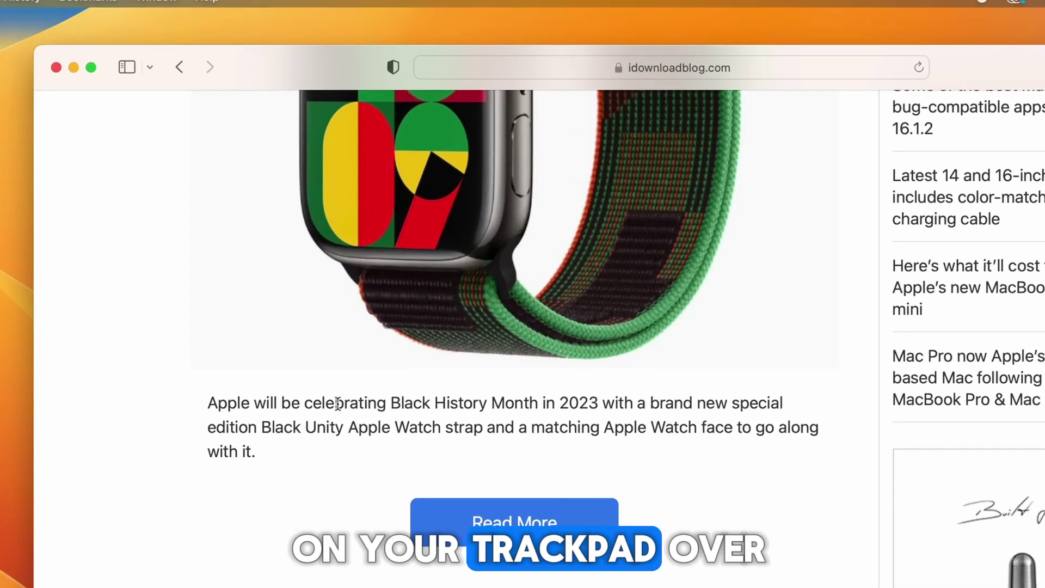
- Show the Look Up definition and thesaurus entries for "celebrating" in the article
click(337, 404)
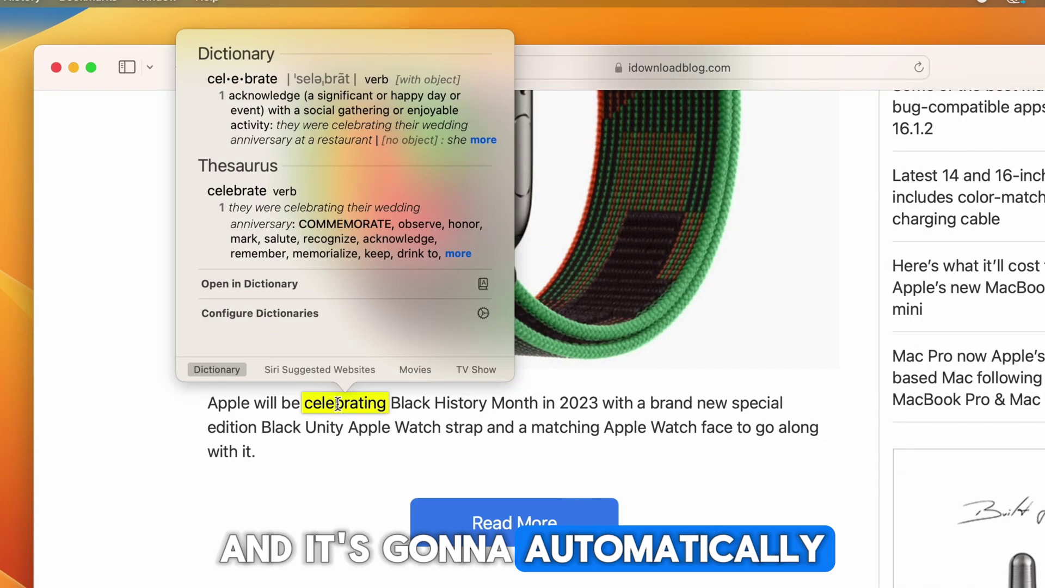